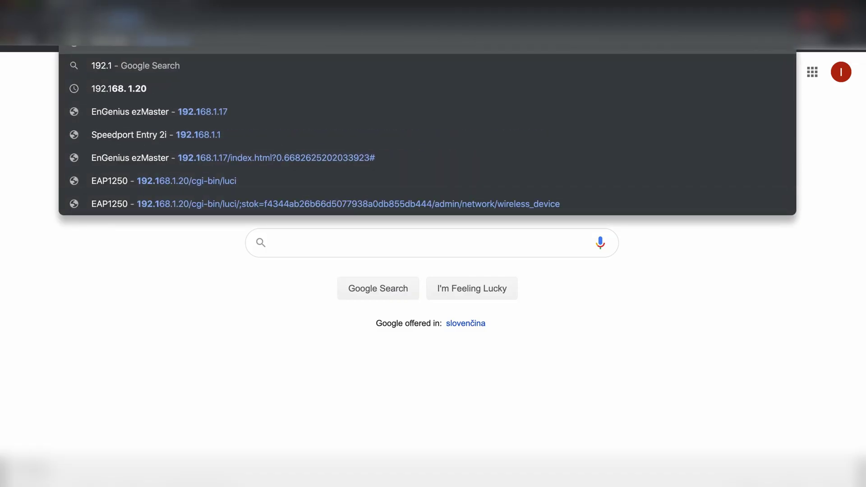
pyautogui.write('.1.17')
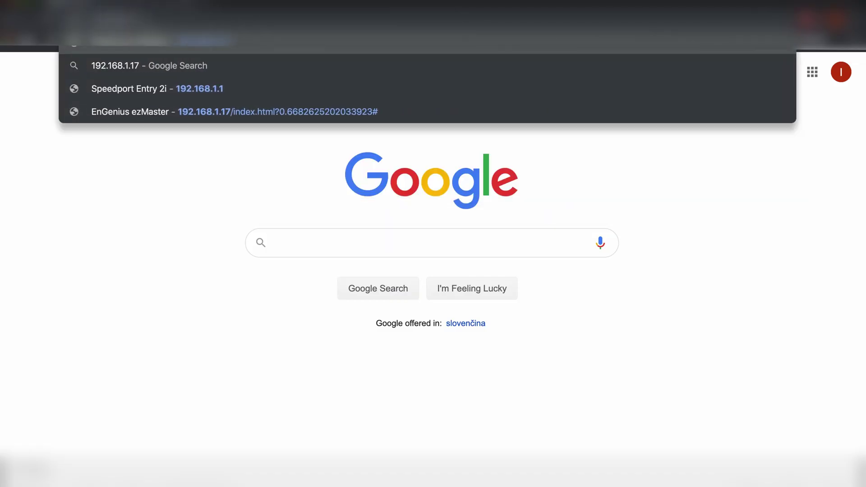
# Load the ezMaster login page at 192.168.1.17 in Chrome
pyautogui.press('Return')
pyautogui.write('admin')
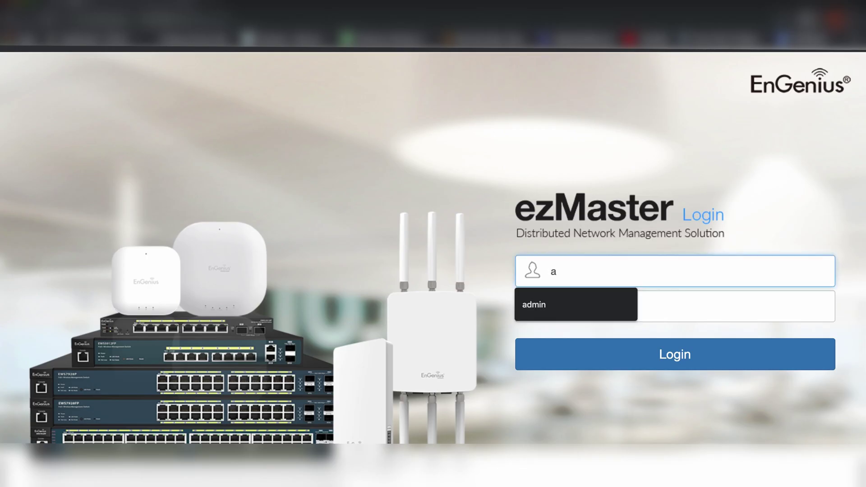
# Log in with the default admin credentials, dismiss the startup warning, and go Home
pyautogui.click(591, 302)
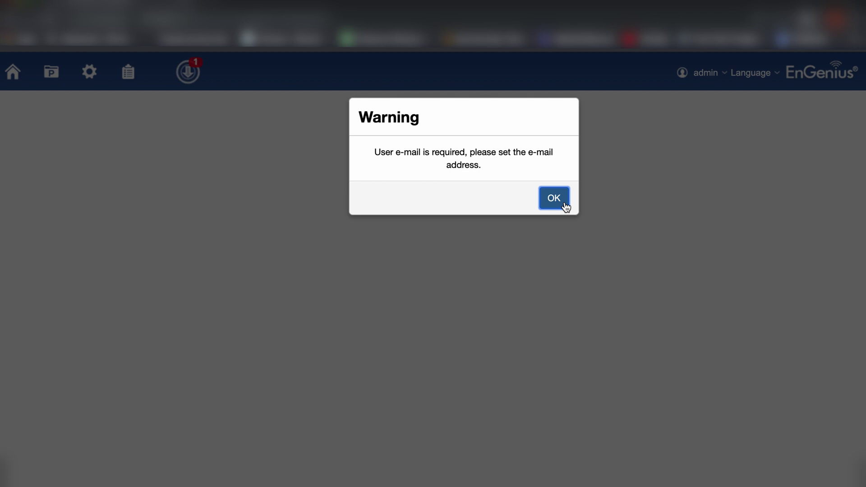
pyautogui.click(554, 197)
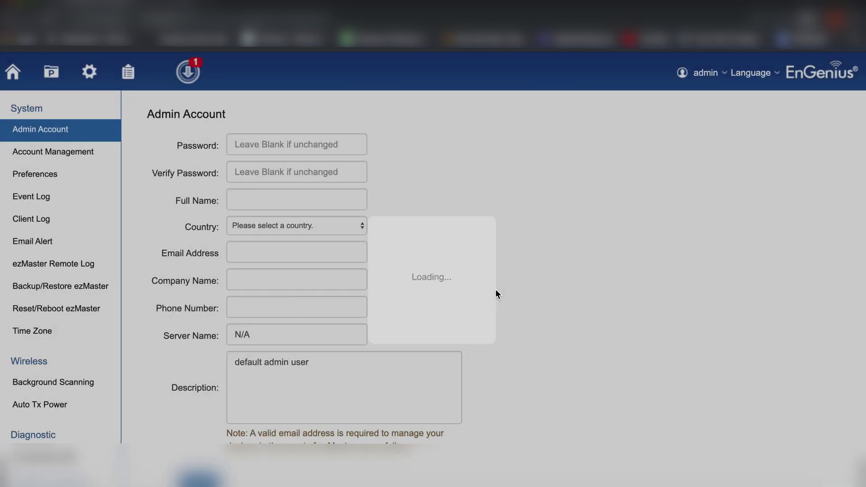
pyautogui.click(187, 72)
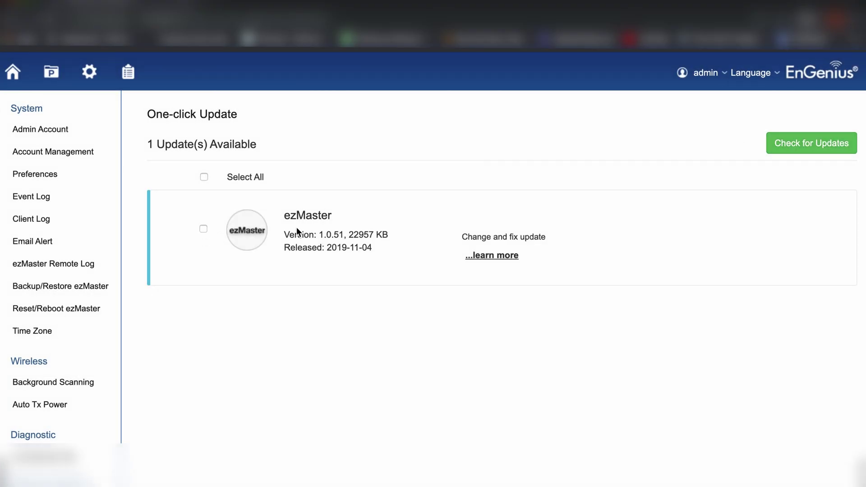
# Create a project named 'TakeApart' from the home dashboard and confirm it
pyautogui.click(14, 72)
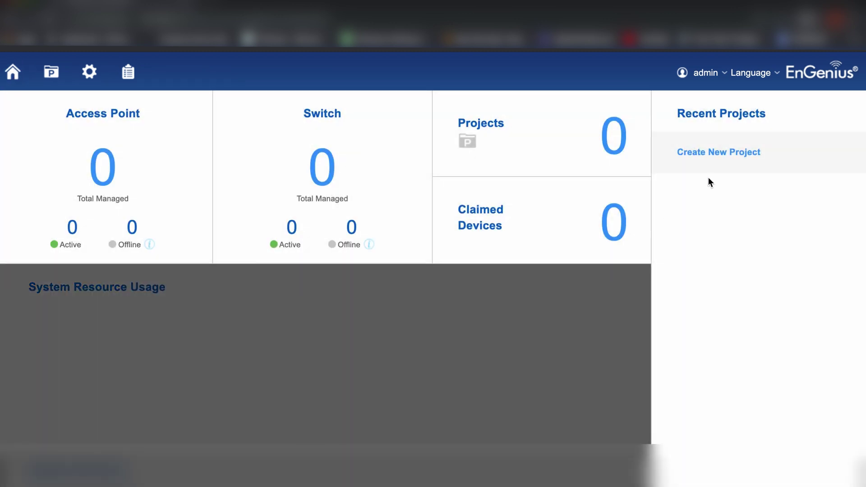
pyautogui.click(718, 152)
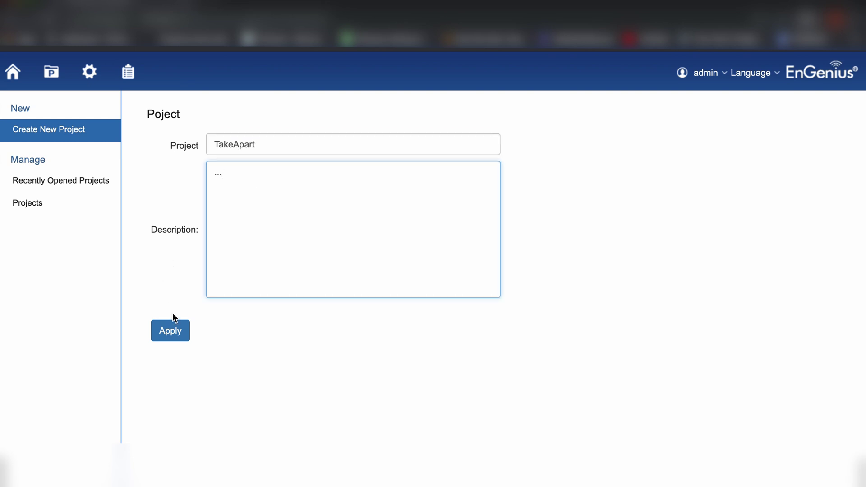
pyautogui.click(170, 330)
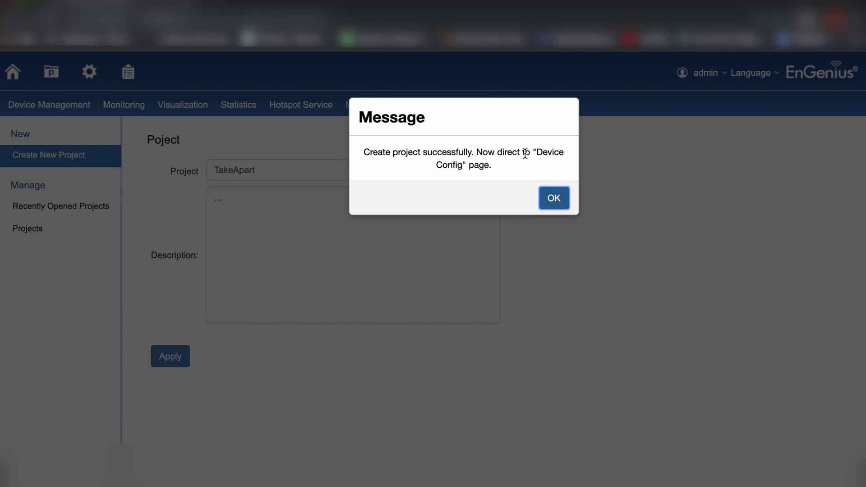
pyautogui.click(554, 198)
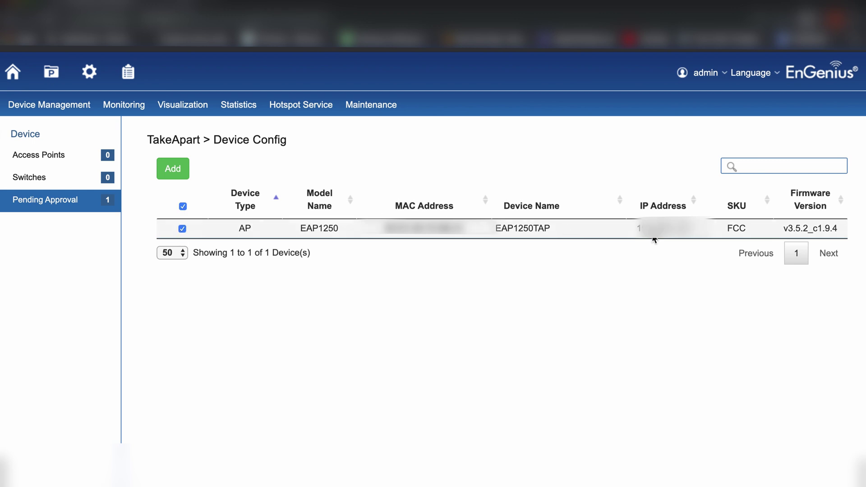
# Approve the pending EAP1250 access point into TakeApart and confirm
pyautogui.click(175, 168)
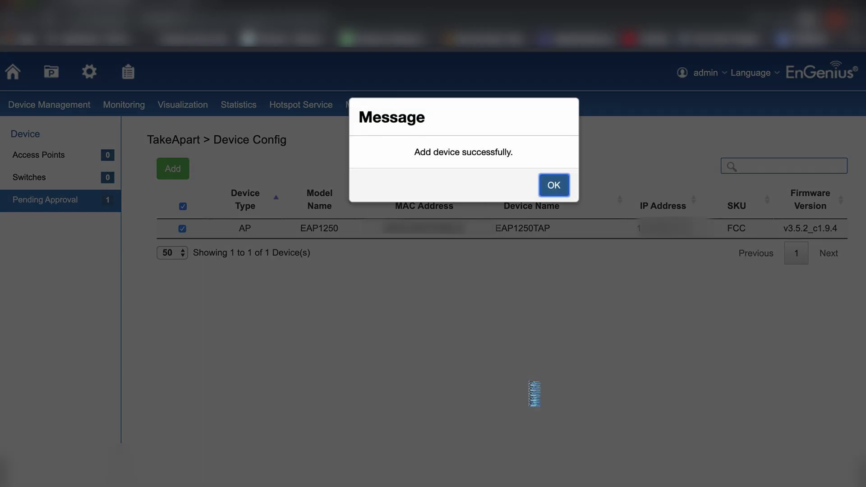
pyautogui.click(555, 184)
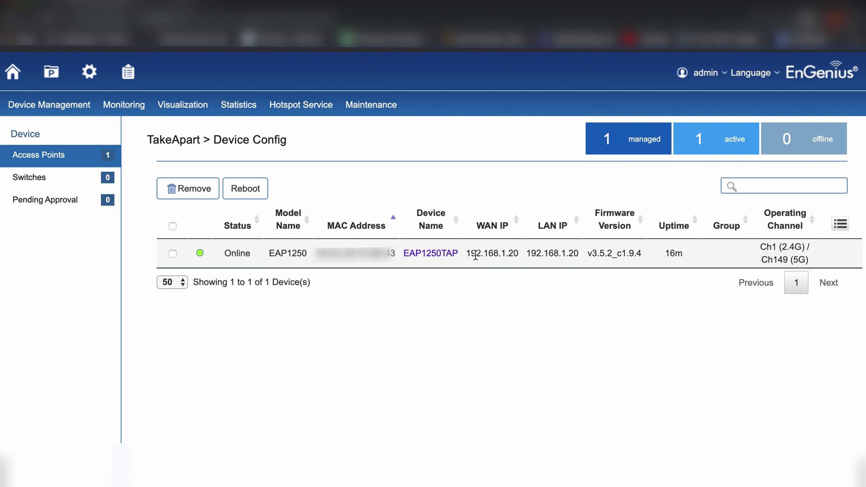
# Save the EAP1250's 'EnGenius TAP' SSID settings under WLAN Settings and confirm
pyautogui.click(440, 255)
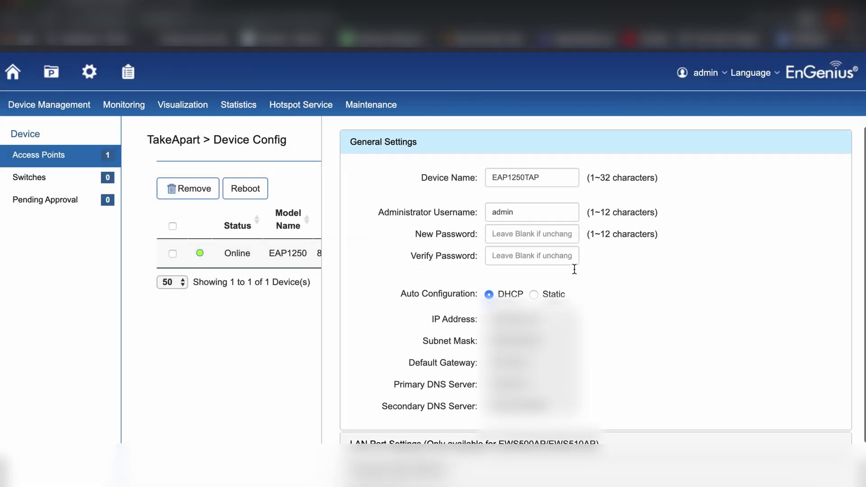
pyautogui.scroll(-3, 573, 269)
pyautogui.scroll(-2, 573, 268)
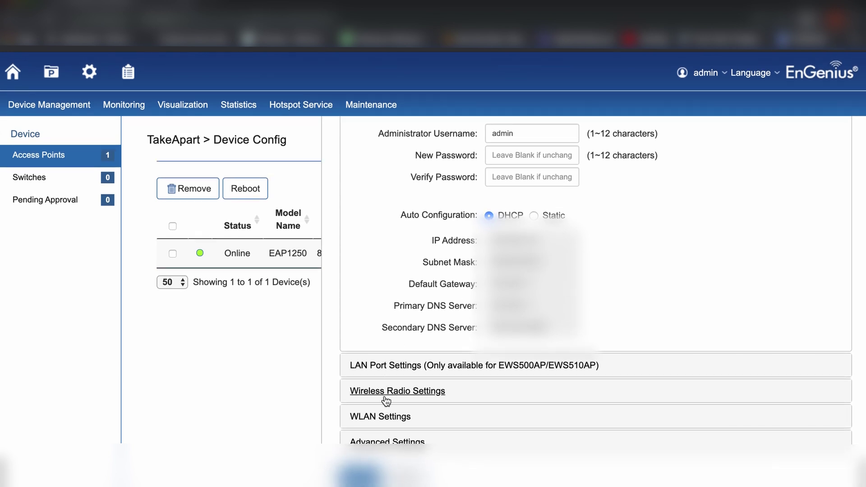
pyautogui.click(380, 416)
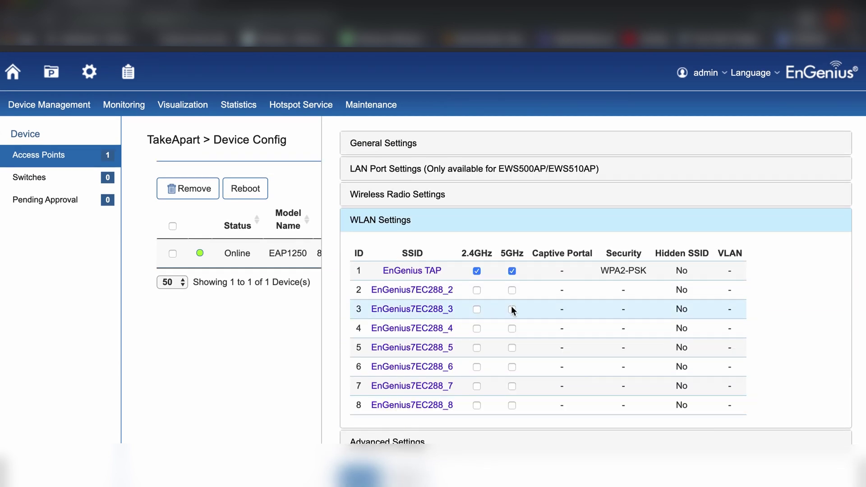
pyautogui.click(412, 271)
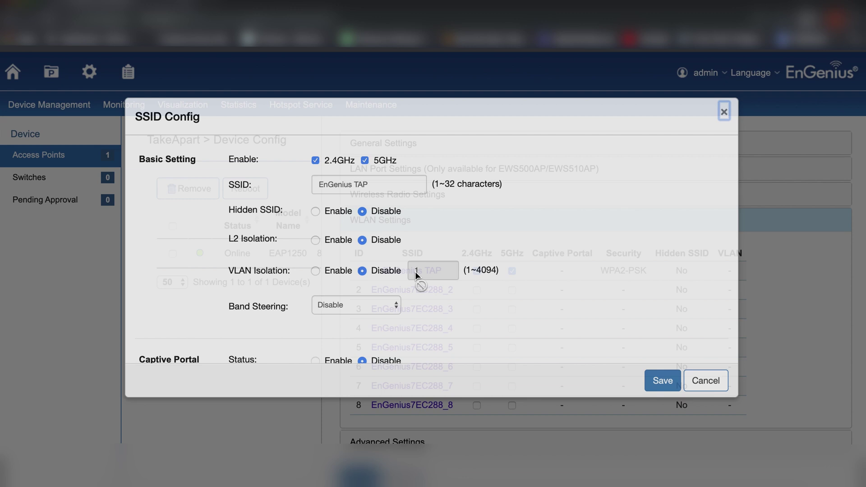
pyautogui.scroll(-3, 377, 193)
pyautogui.scroll(-2, 376, 194)
pyautogui.scroll(-2, 376, 194)
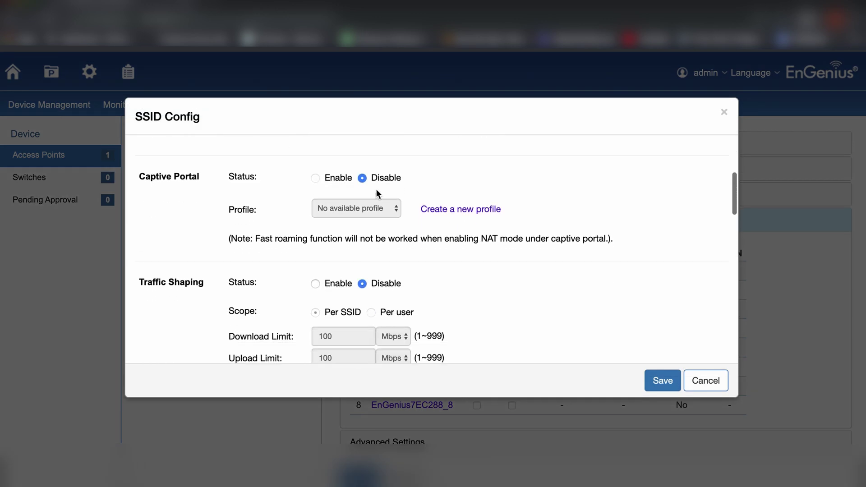
pyautogui.scroll(-2, 376, 193)
pyautogui.scroll(-2, 376, 193)
pyautogui.scroll(-2, 376, 189)
pyautogui.scroll(-2, 376, 190)
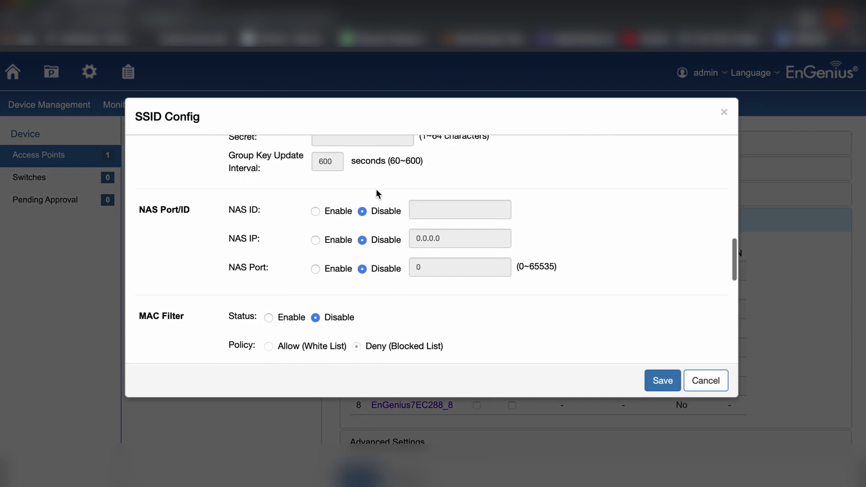
pyautogui.scroll(-2, 377, 190)
pyautogui.scroll(-2, 376, 189)
pyautogui.scroll(-3, 376, 194)
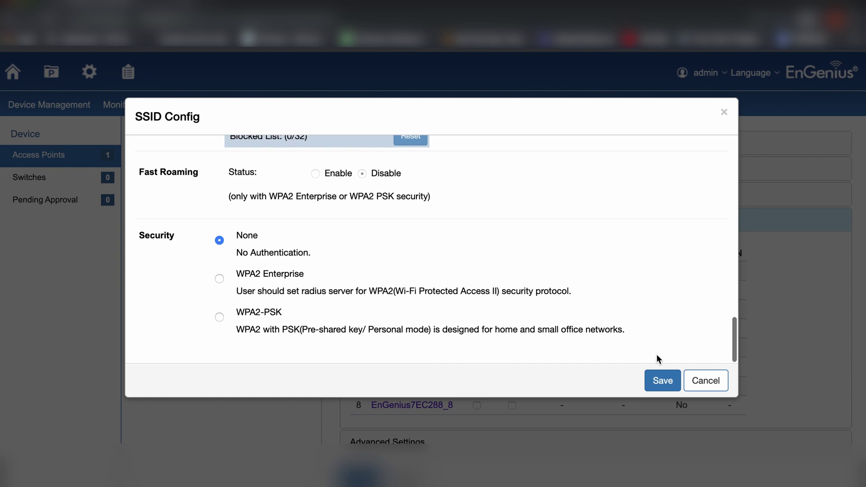
pyautogui.click(663, 381)
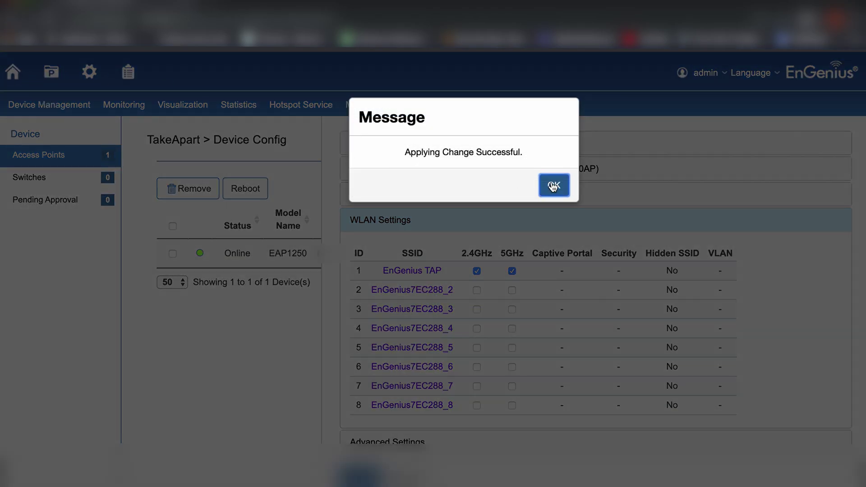
pyautogui.click(554, 186)
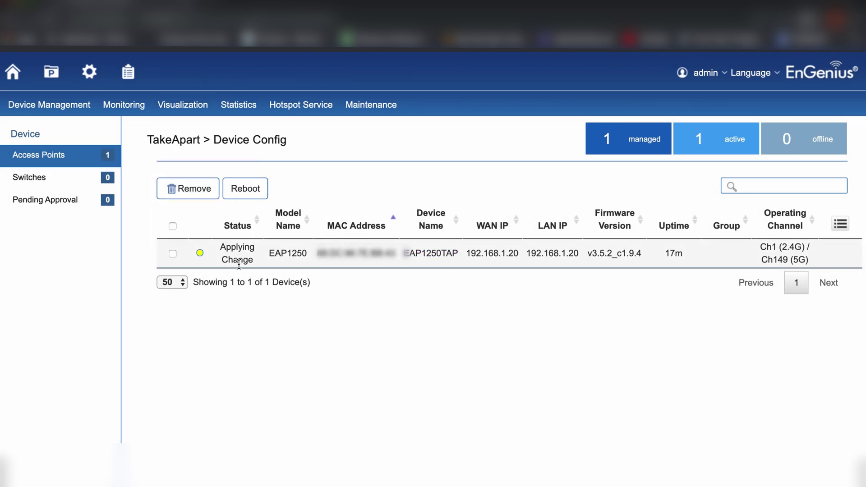
# Check for and install all available firmware and ezMaster updates via One-click Update
pyautogui.click(90, 71)
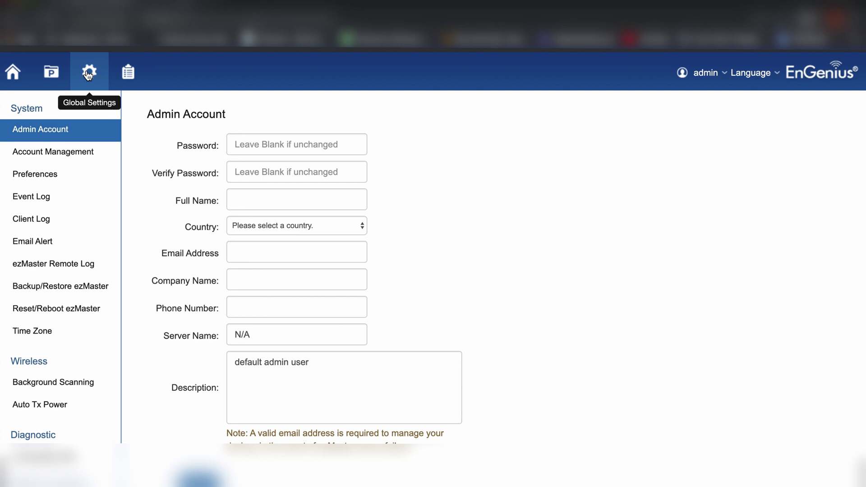
pyautogui.scroll(-1, 37, 343)
pyautogui.scroll(-2, 30, 362)
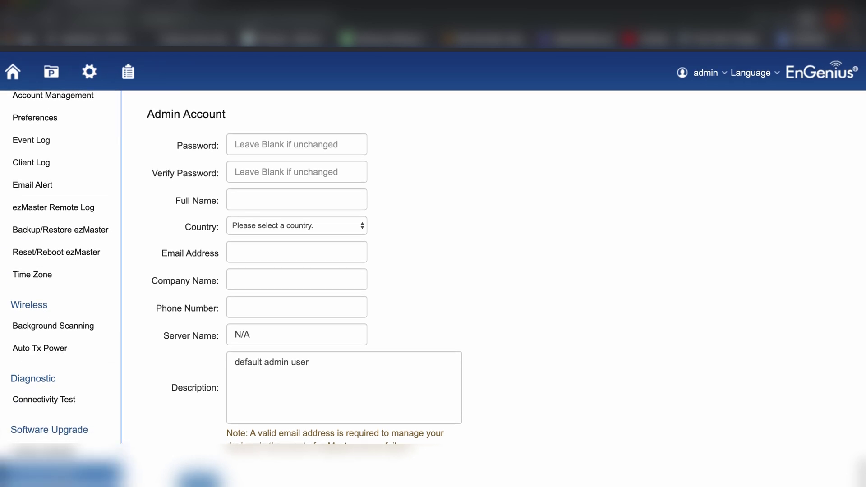
pyautogui.click(50, 450)
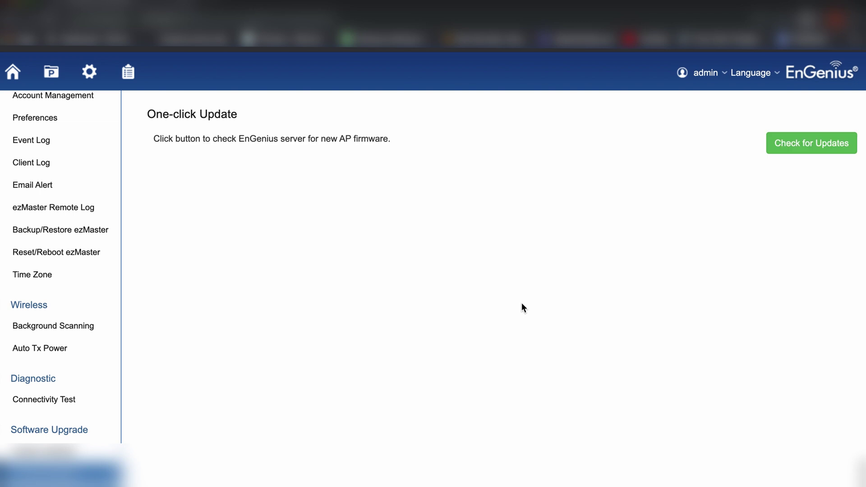
pyautogui.click(801, 149)
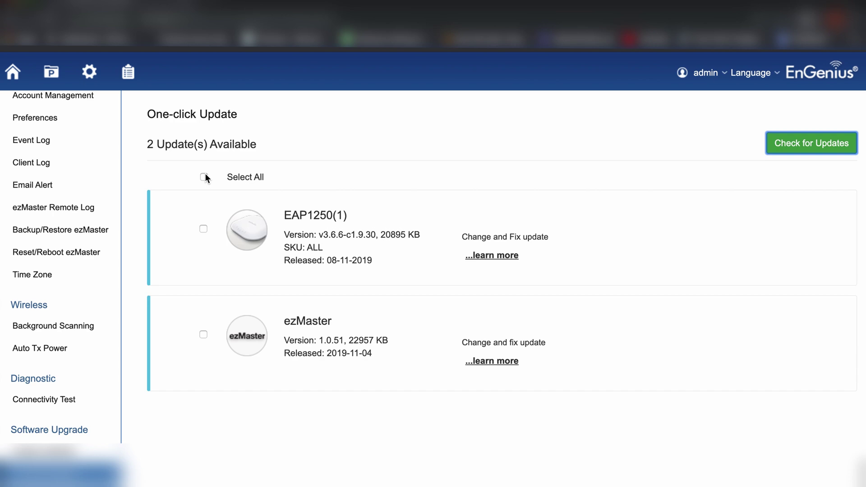
pyautogui.click(740, 143)
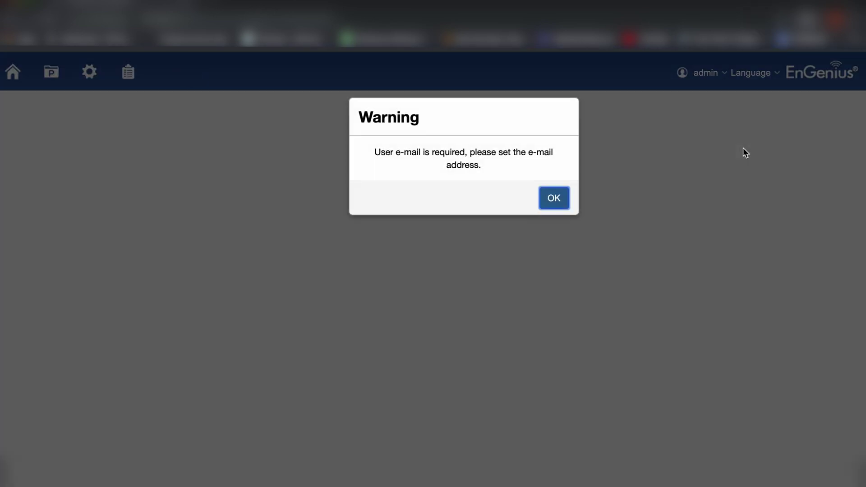
# Dismiss the post-upgrade warning and open TakeApart from Recently Opened Projects
pyautogui.click(563, 196)
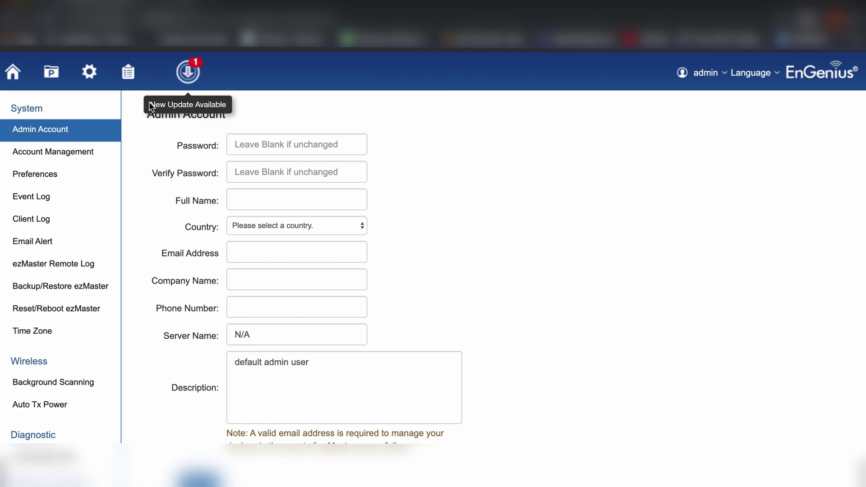
pyautogui.click(51, 72)
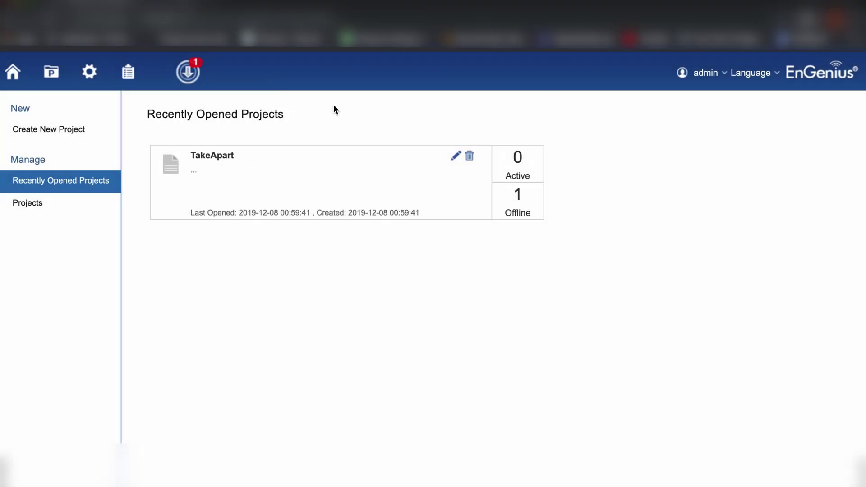
pyautogui.click(205, 157)
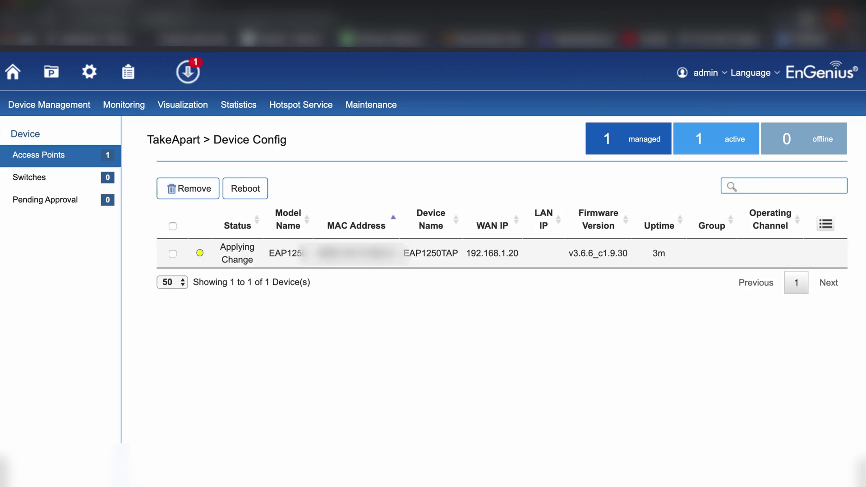